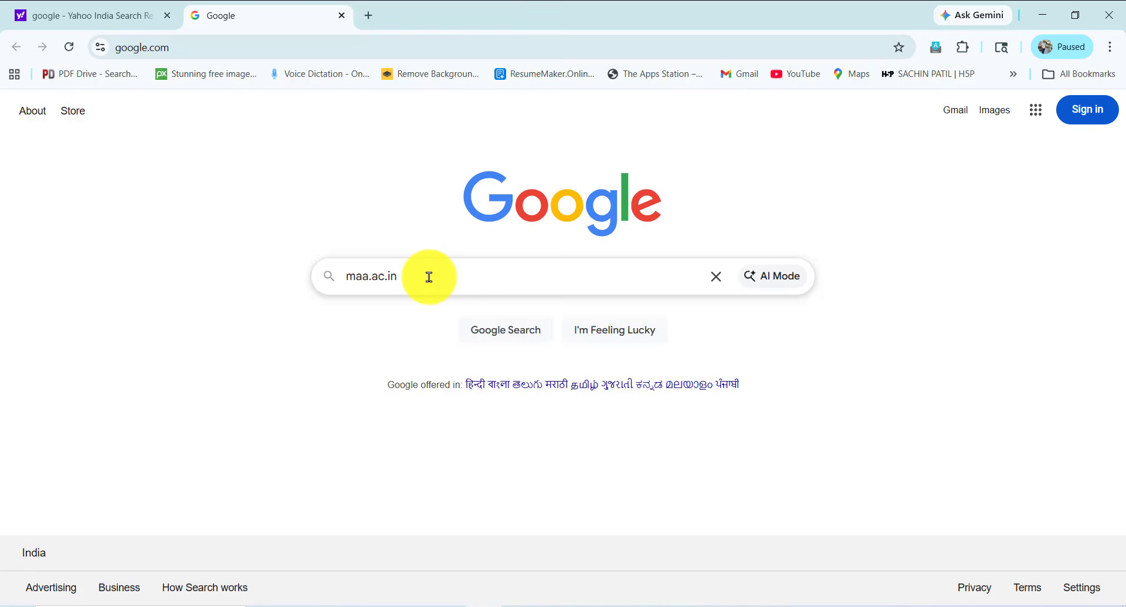
Open maa.ac.in and, from its वरिष्ठ व निवड श्रेणी प्रशिक्षण page, open the trainee registration portal.
key("Return")
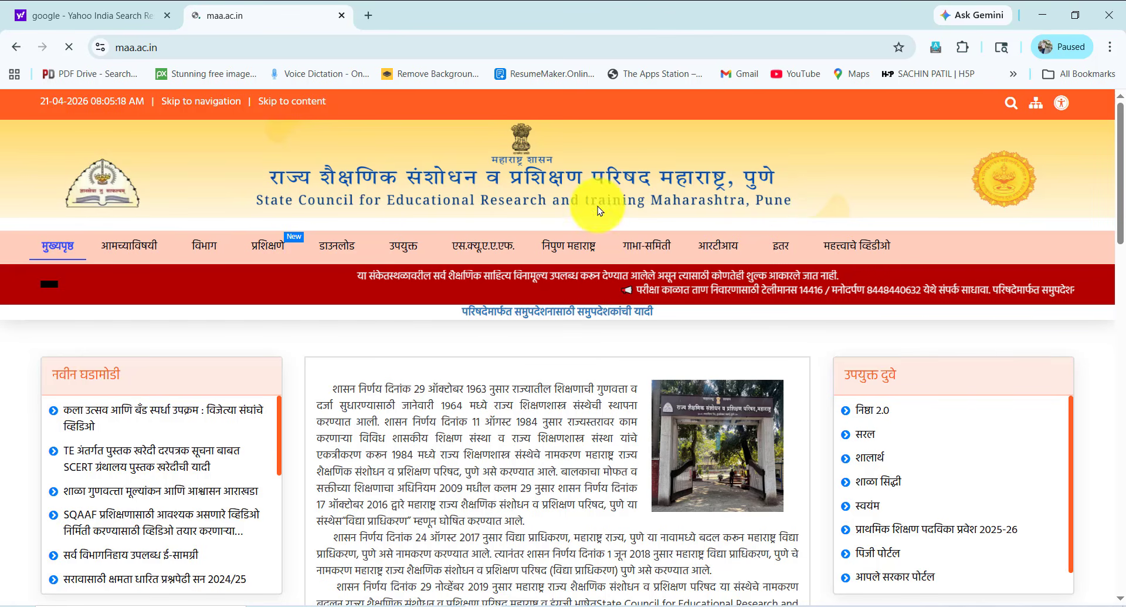
mouse_move(276, 255)
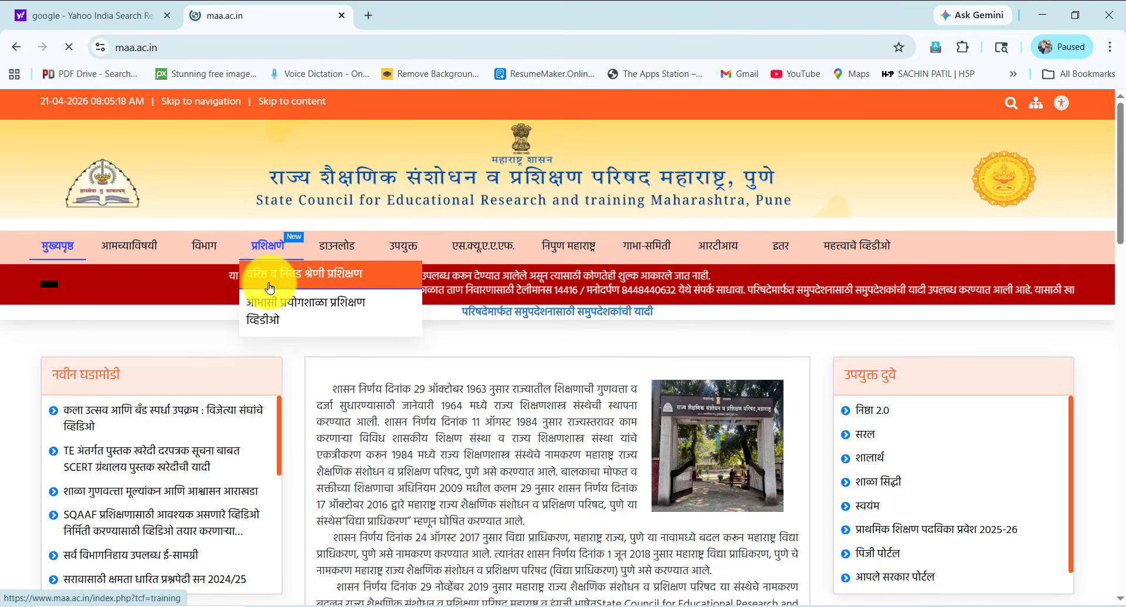
left_click(308, 280)
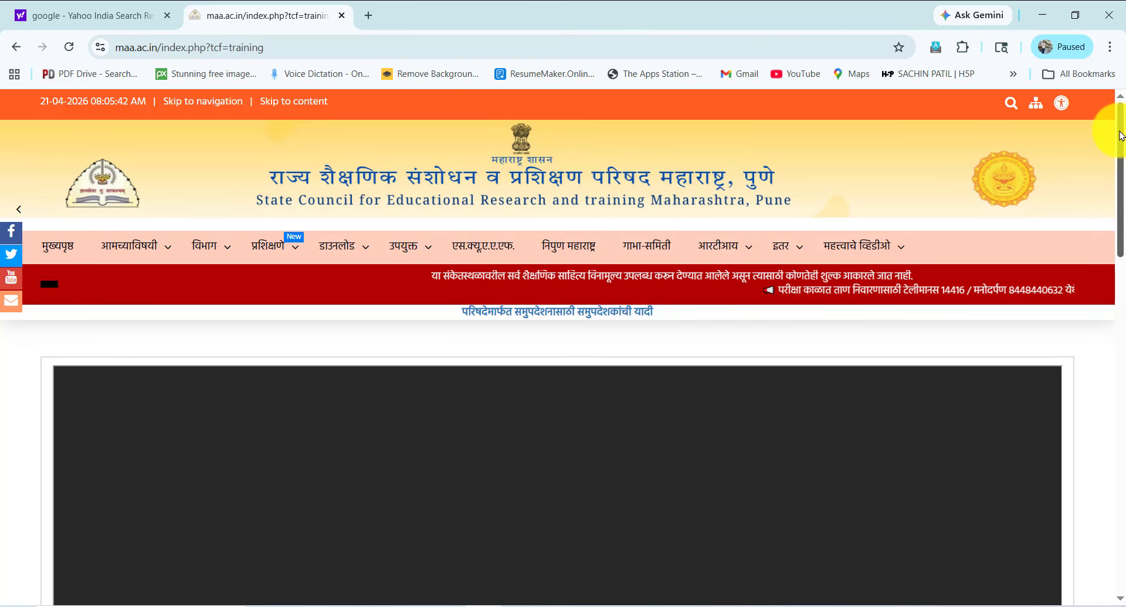
left_click_drag(1121, 136, 1123, 311)
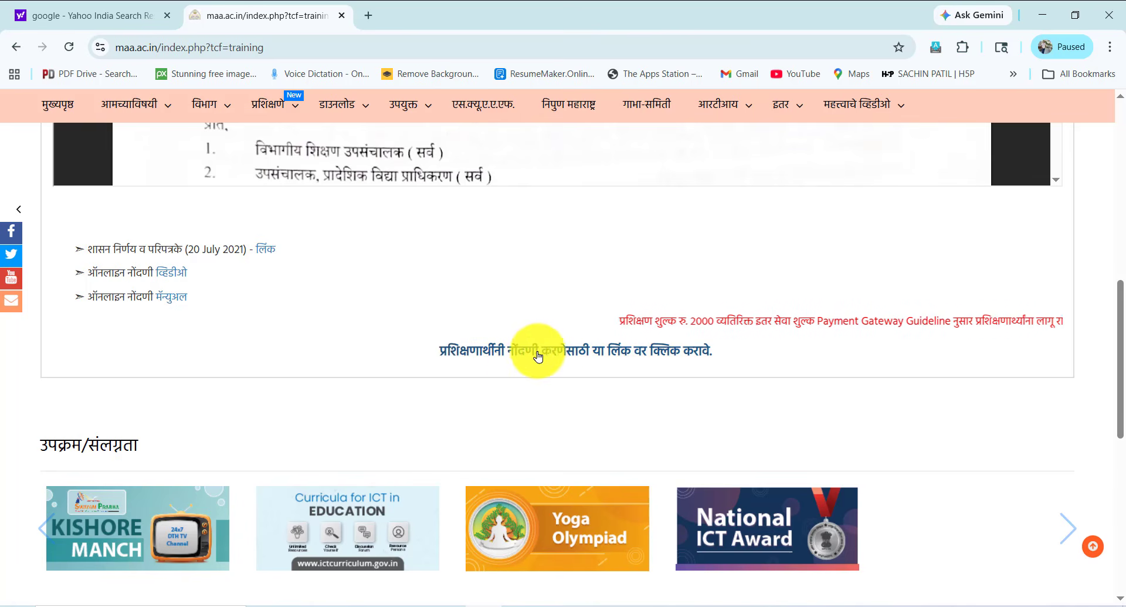
left_click(608, 356)
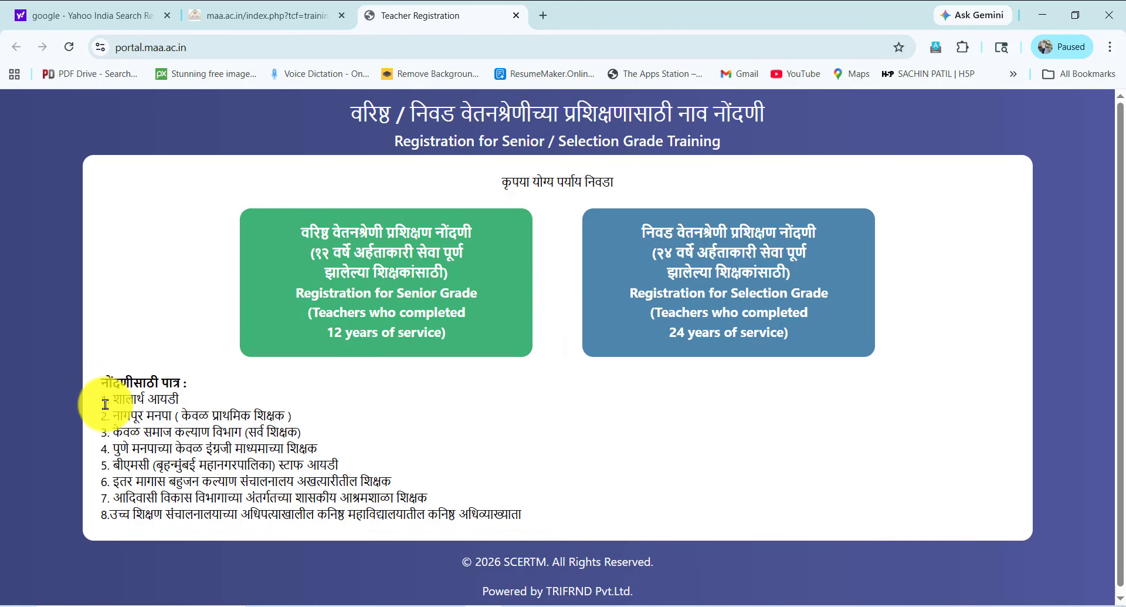
Review the list of teachers eligible to register and open the Senior Grade registration for 12 years of service.
left_click_drag(106, 402, 187, 404)
left_click(186, 404)
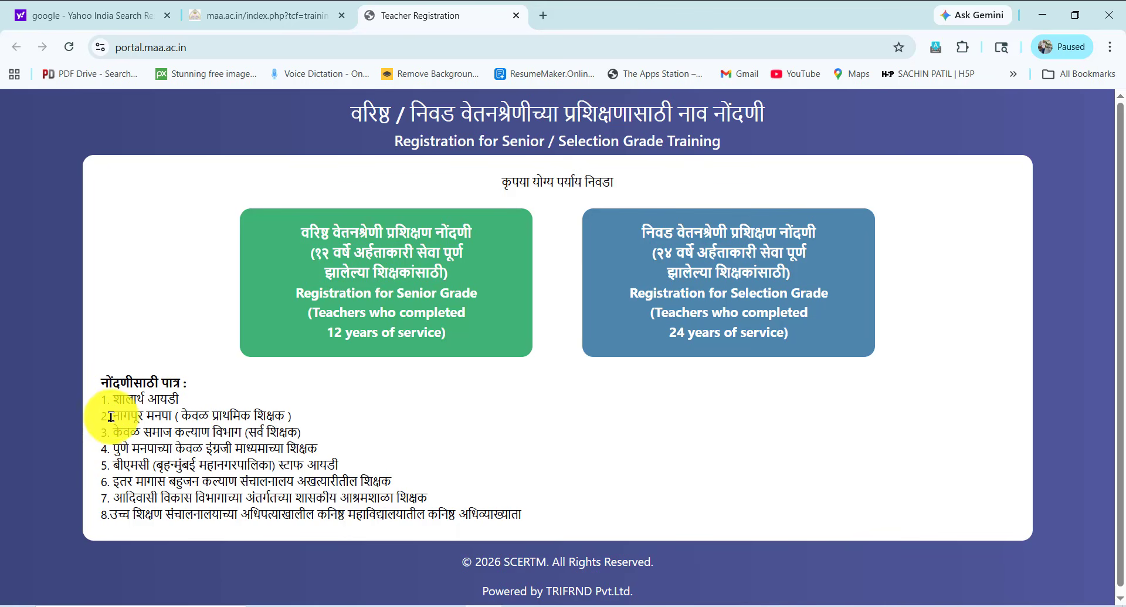
left_click_drag(111, 417, 459, 515)
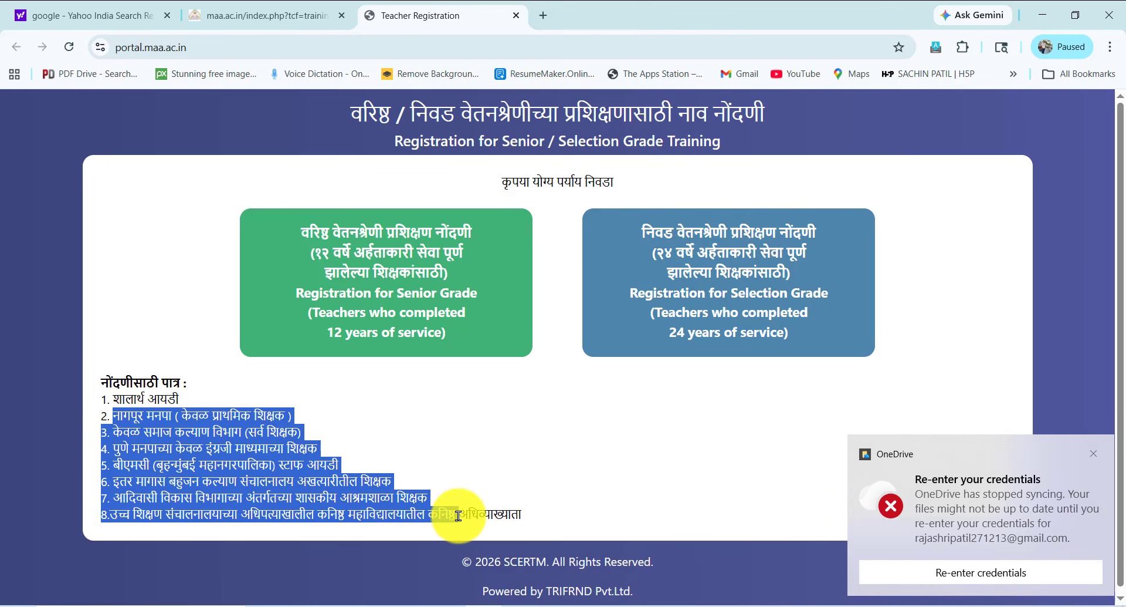
left_click(558, 473)
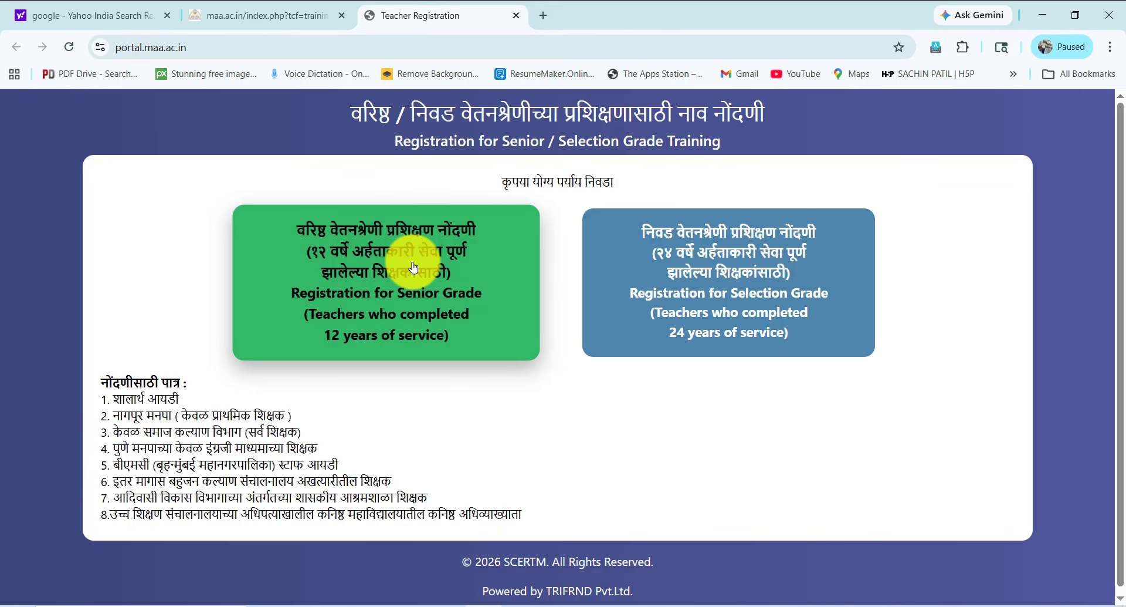
left_click(414, 267)
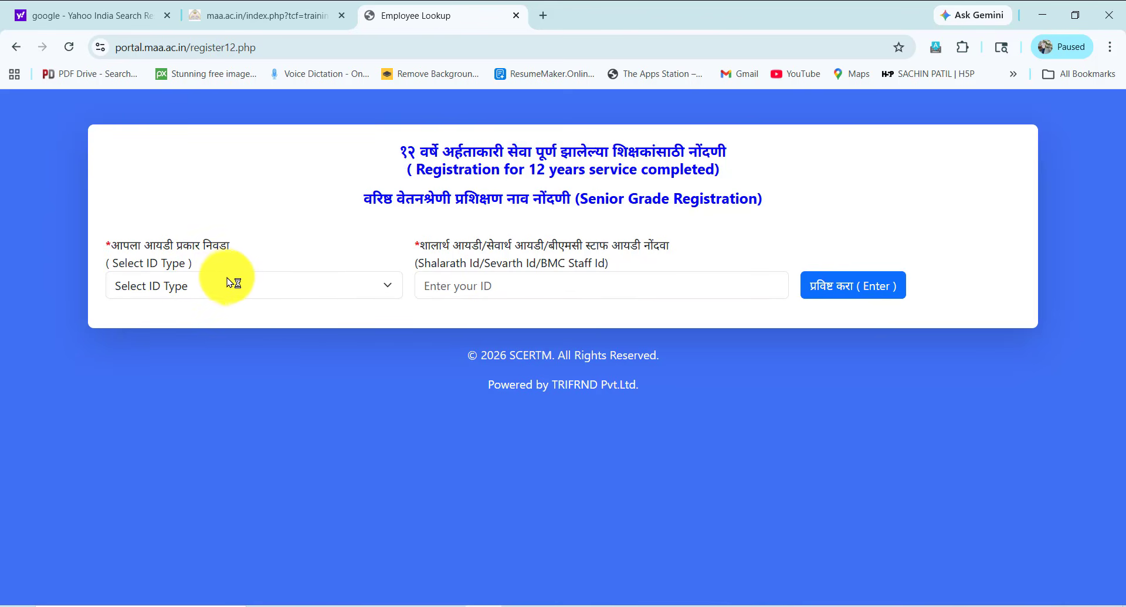
Choose Shalarth ID as the ID type, fill in the teacher's ID and submit it.
left_click(212, 288)
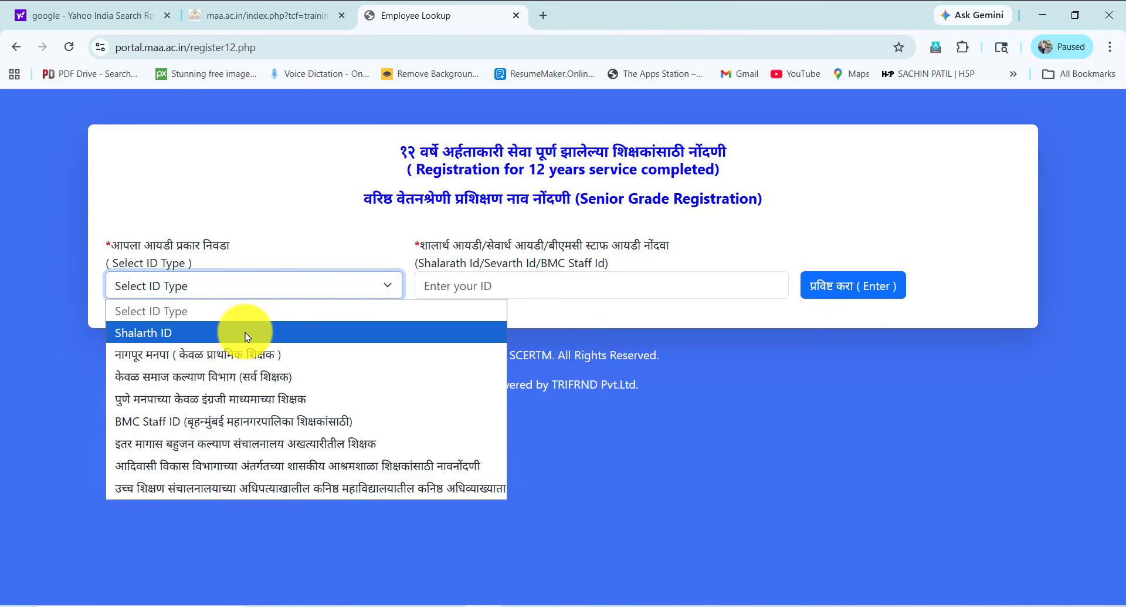
left_click(202, 333)
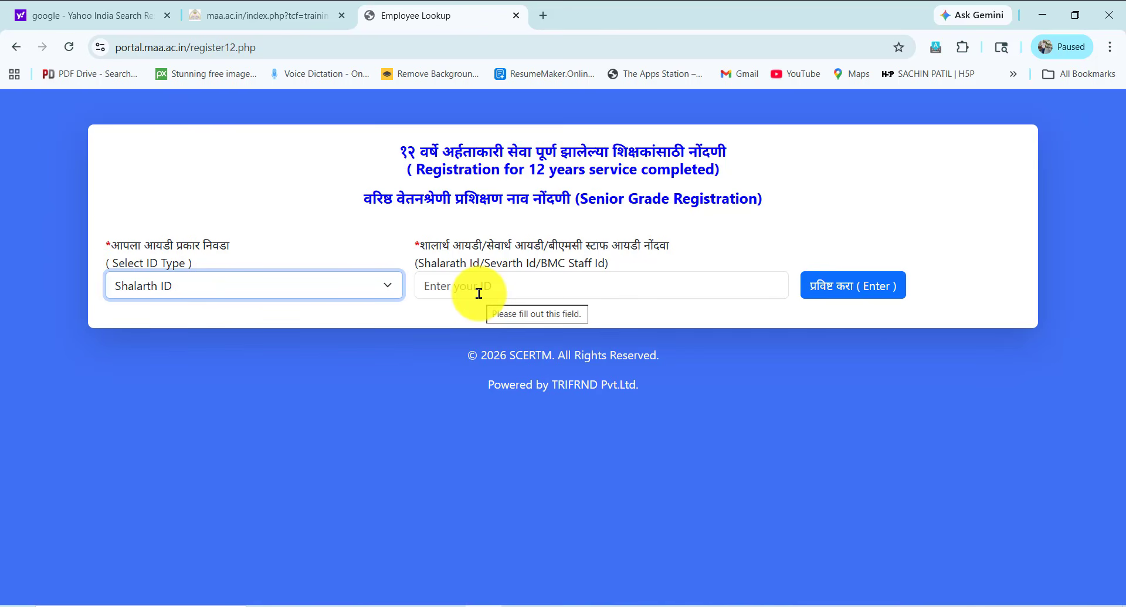
left_click(847, 294)
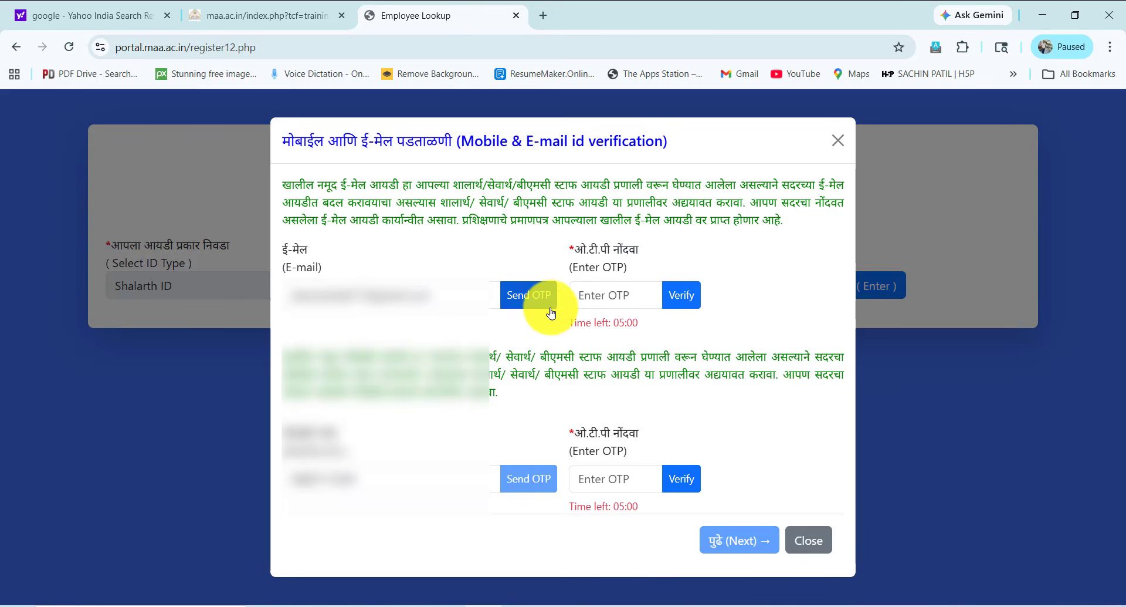
Verify the e-mail address and mobile number with their OTP codes and continue to the registration form.
left_click(673, 298)
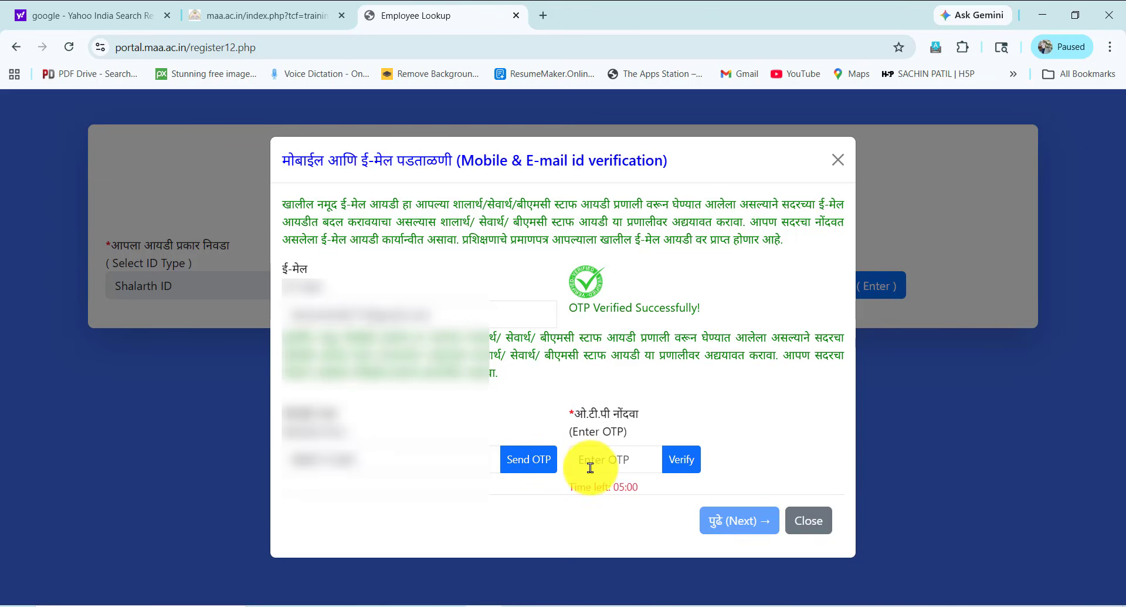
left_click(681, 462)
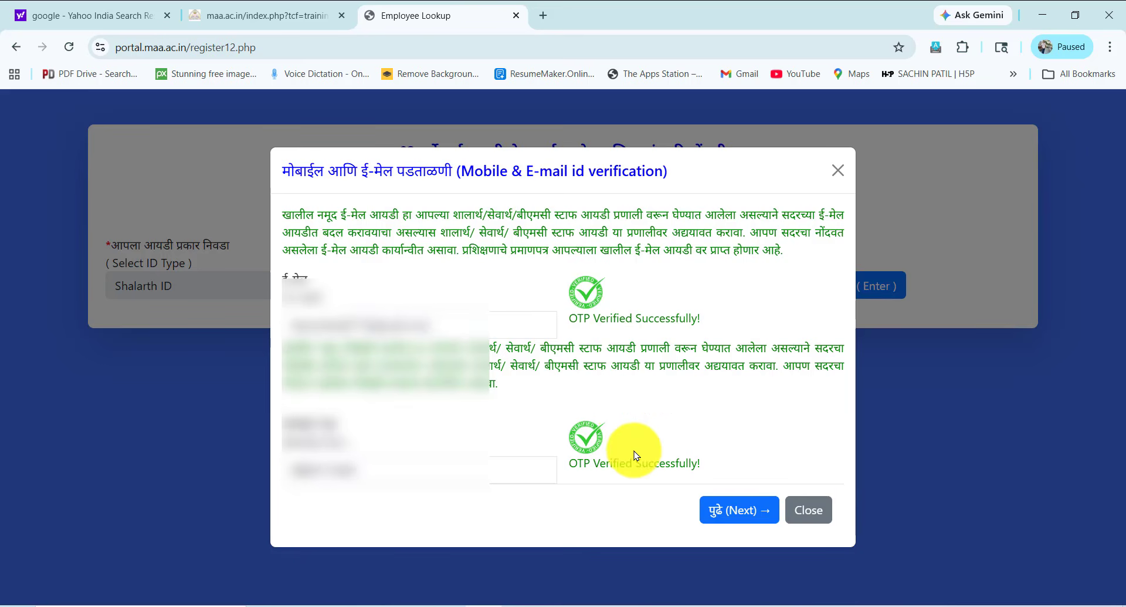
left_click(729, 520)
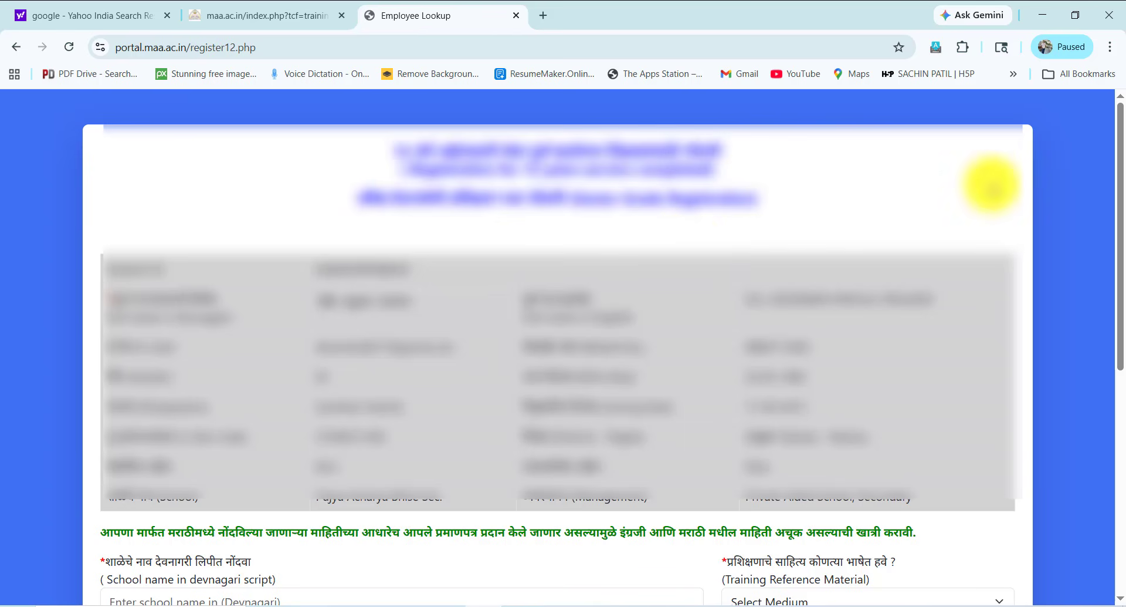
Check the teacher's details and set the training reference material medium to Marathi.
left_click_drag(1122, 210, 1124, 274)
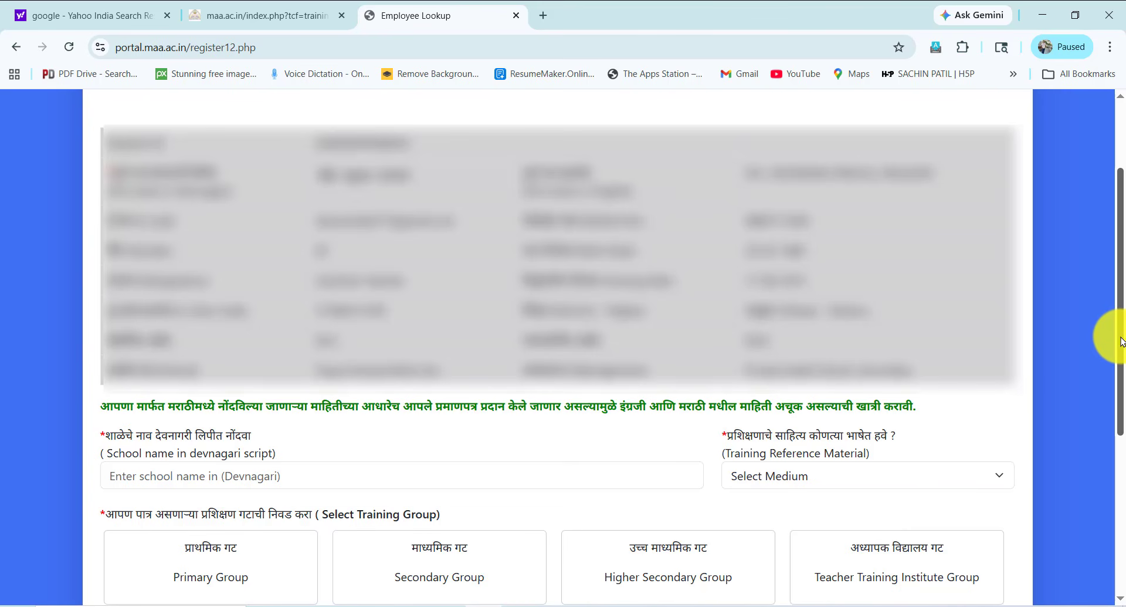
mouse_move(1120, 340)
left_mouse_down()
mouse_move(1121, 436)
mouse_move(1120, 338)
left_mouse_up()
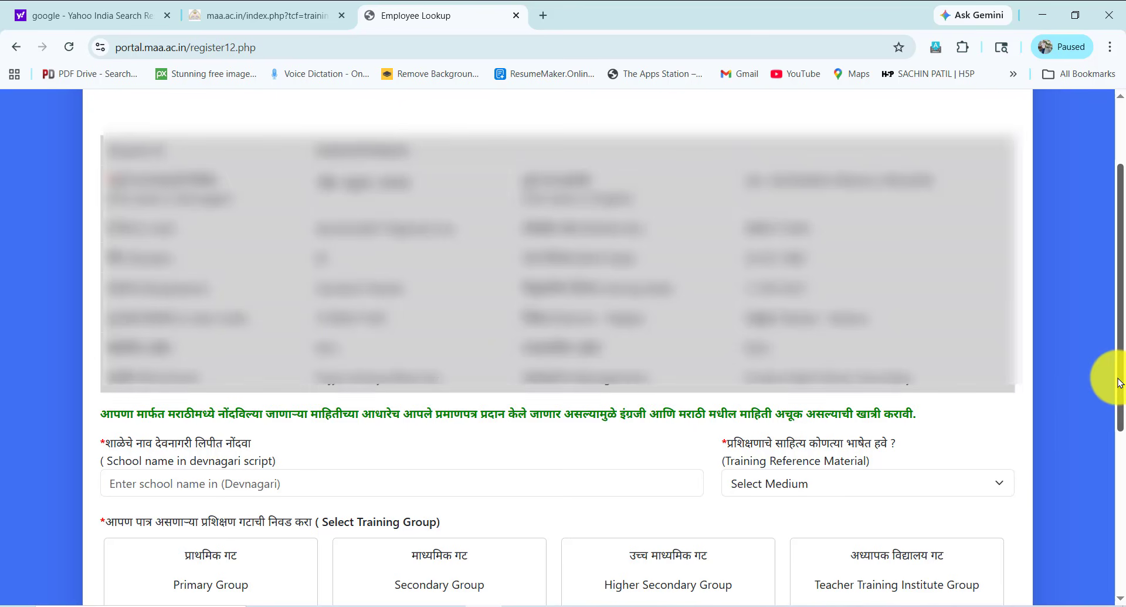
left_click_drag(1119, 378, 1118, 460)
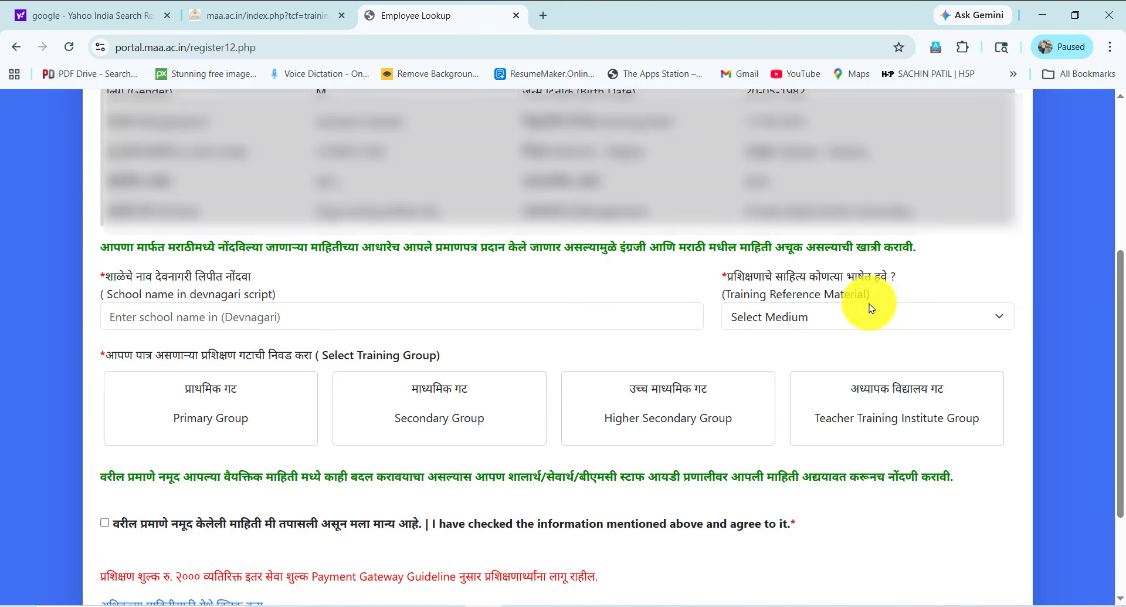
left_click(843, 317)
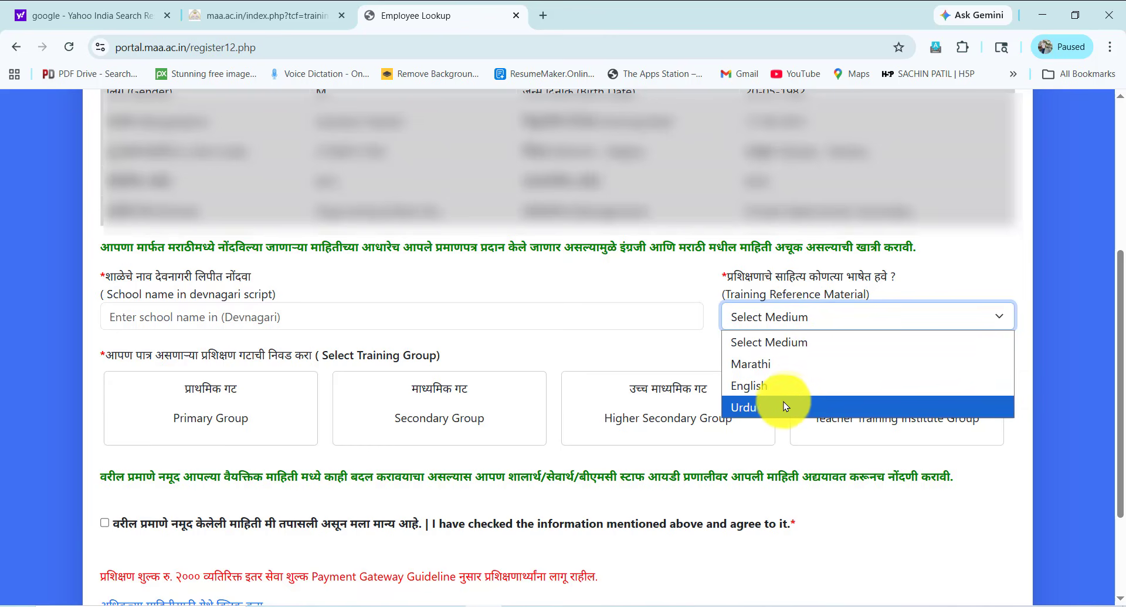
left_click(798, 368)
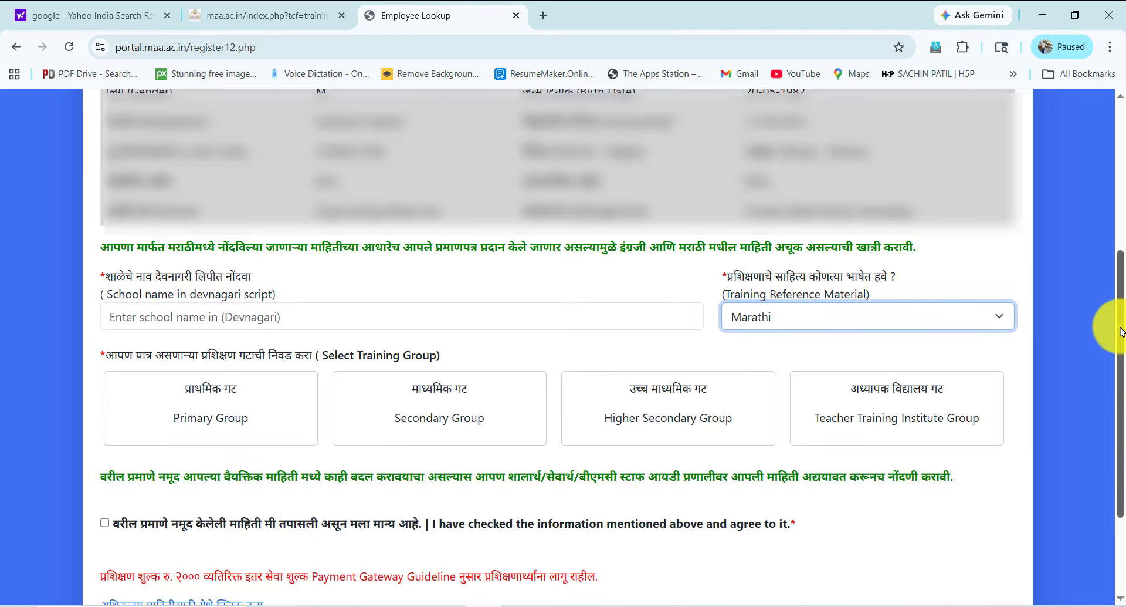
left_click_drag(1121, 332, 1114, 385)
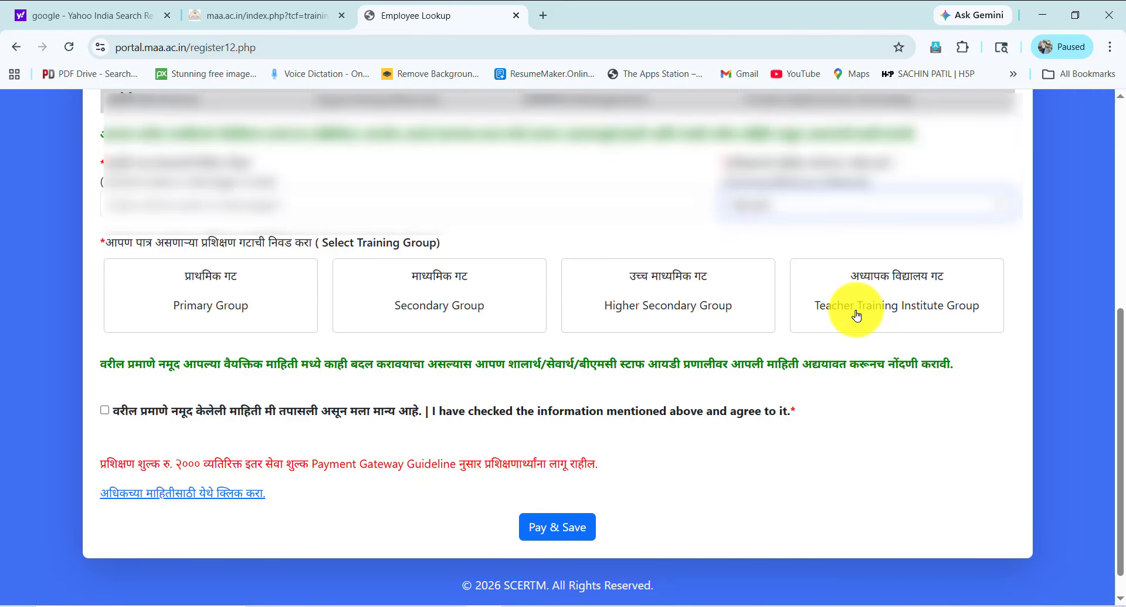
left_click(171, 309)
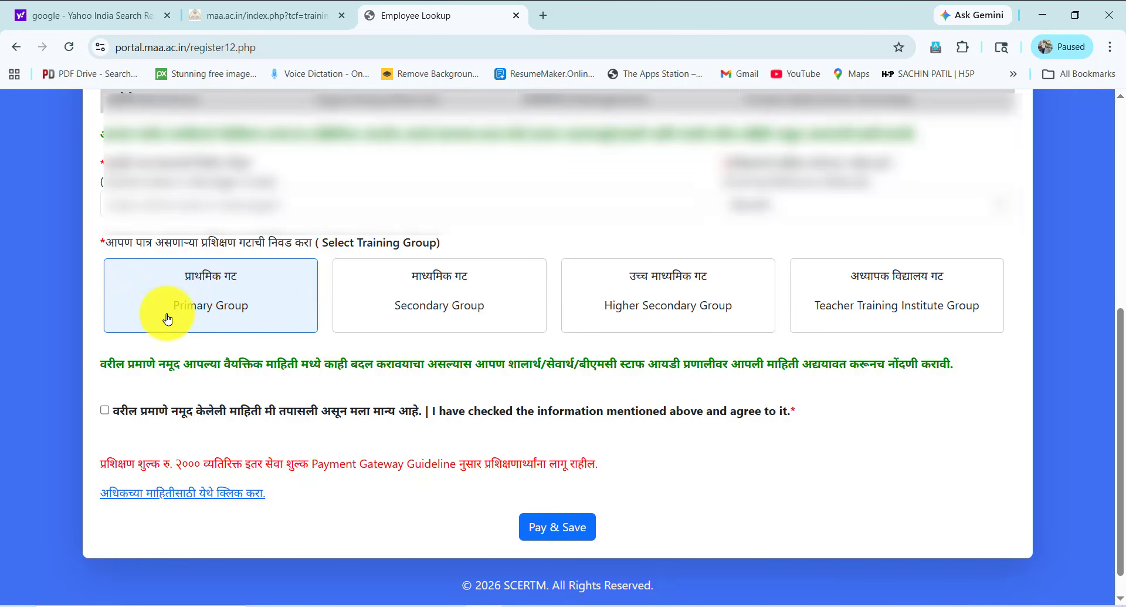
left_click(433, 305)
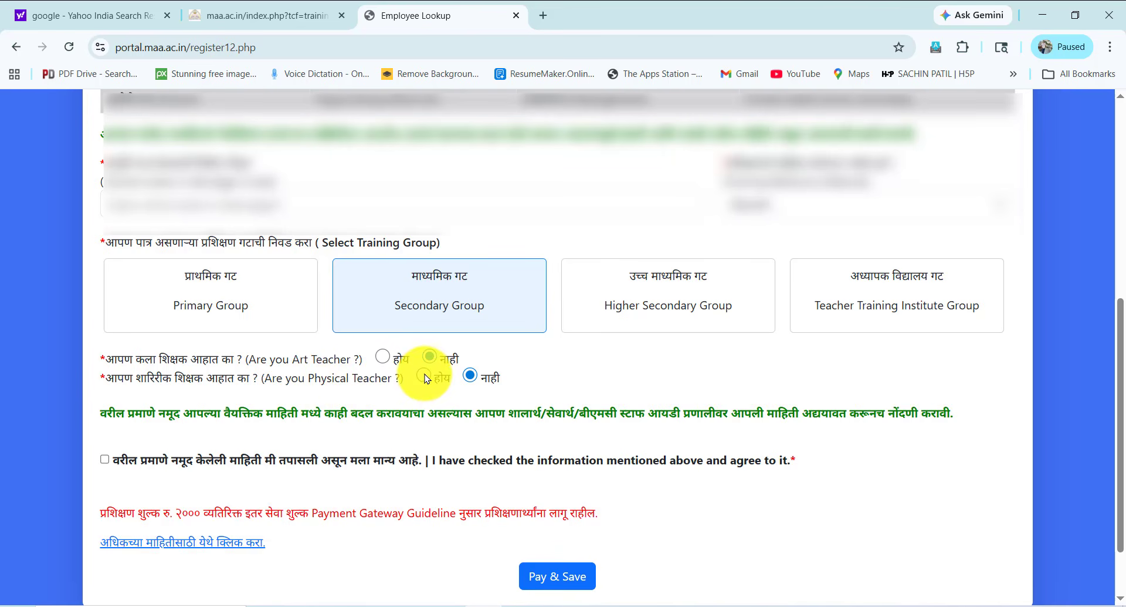
left_click(469, 376)
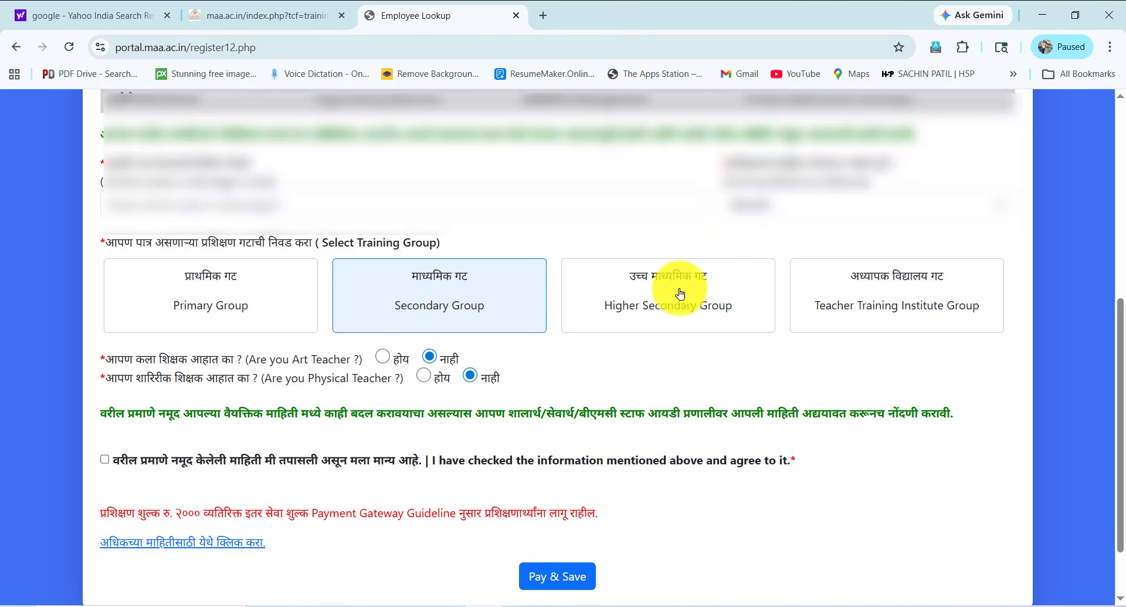
left_click(730, 293)
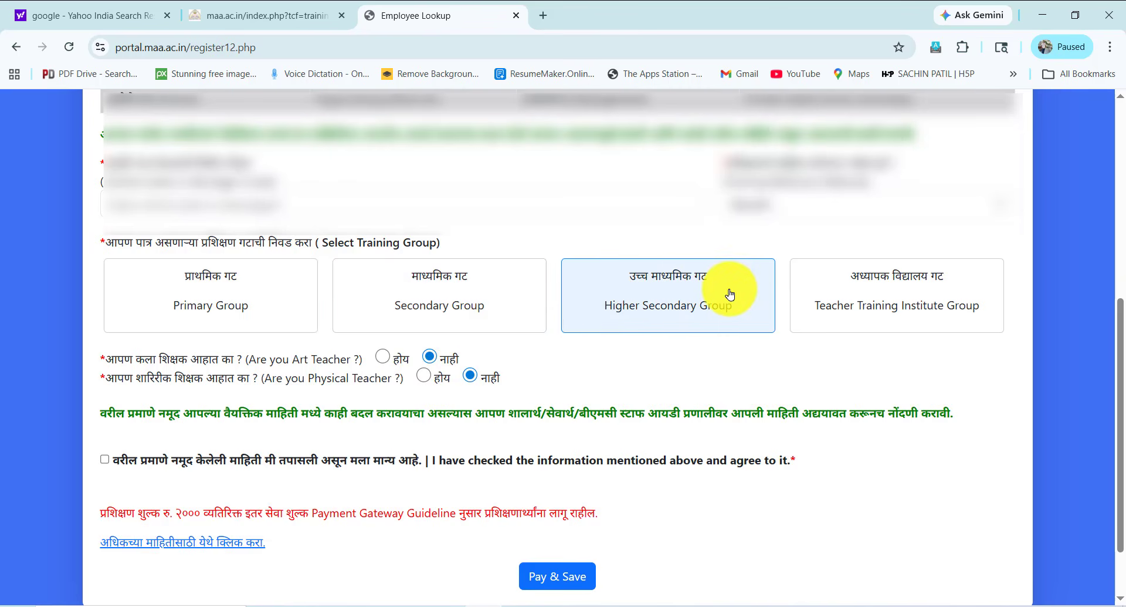
left_click(885, 301)
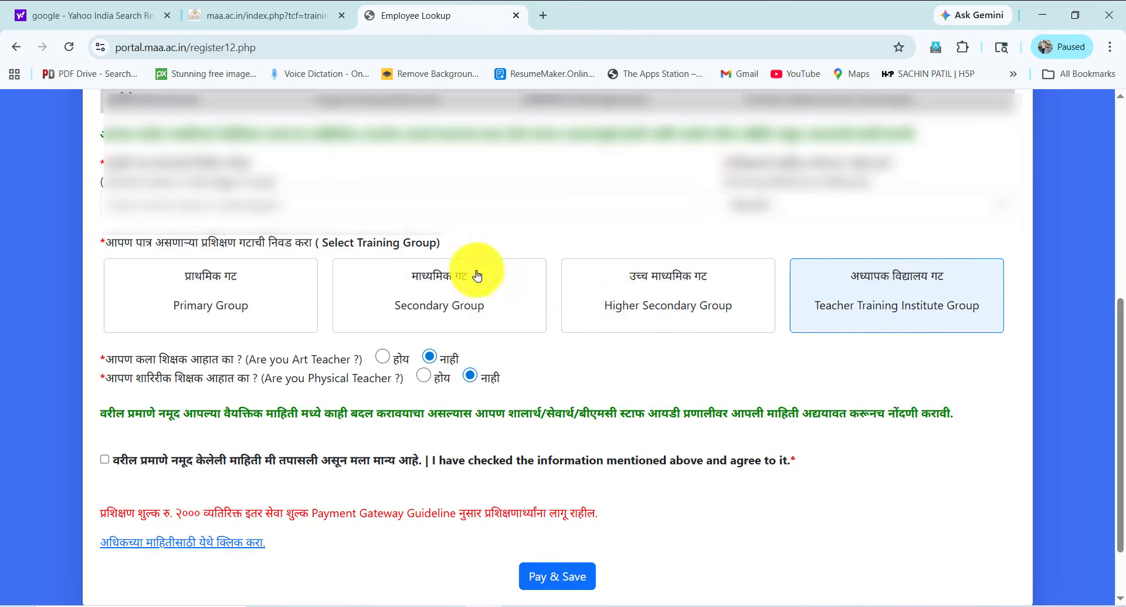
left_click(237, 288)
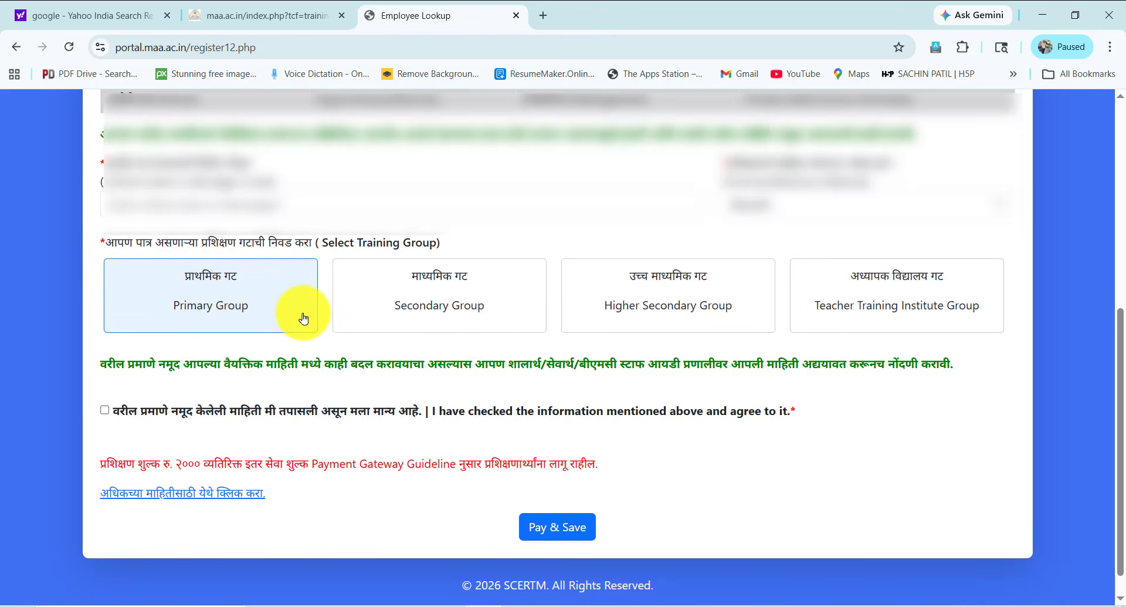
Select the Secondary Group as training group and accept the declaration that the information has been checked.
left_click(416, 304)
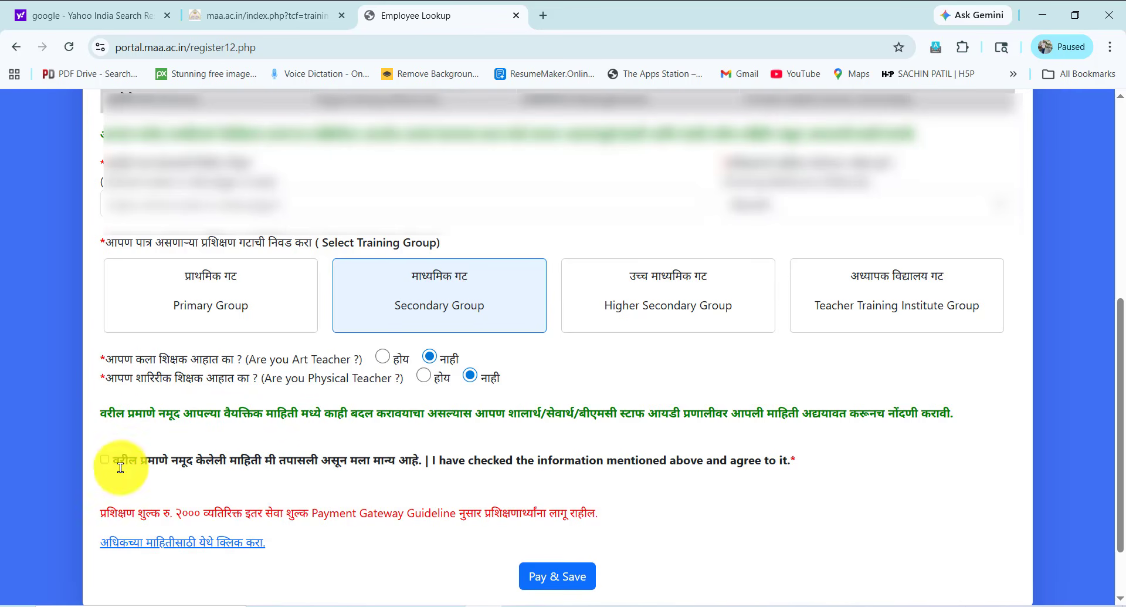
left_click_drag(1120, 328, 1120, 369)
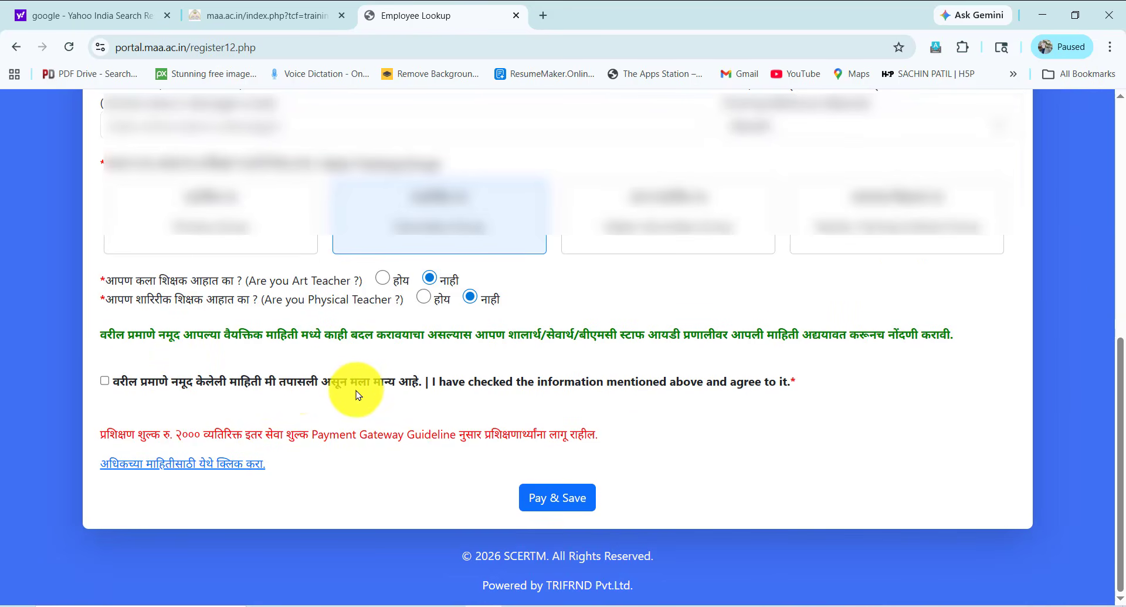
left_click(104, 380)
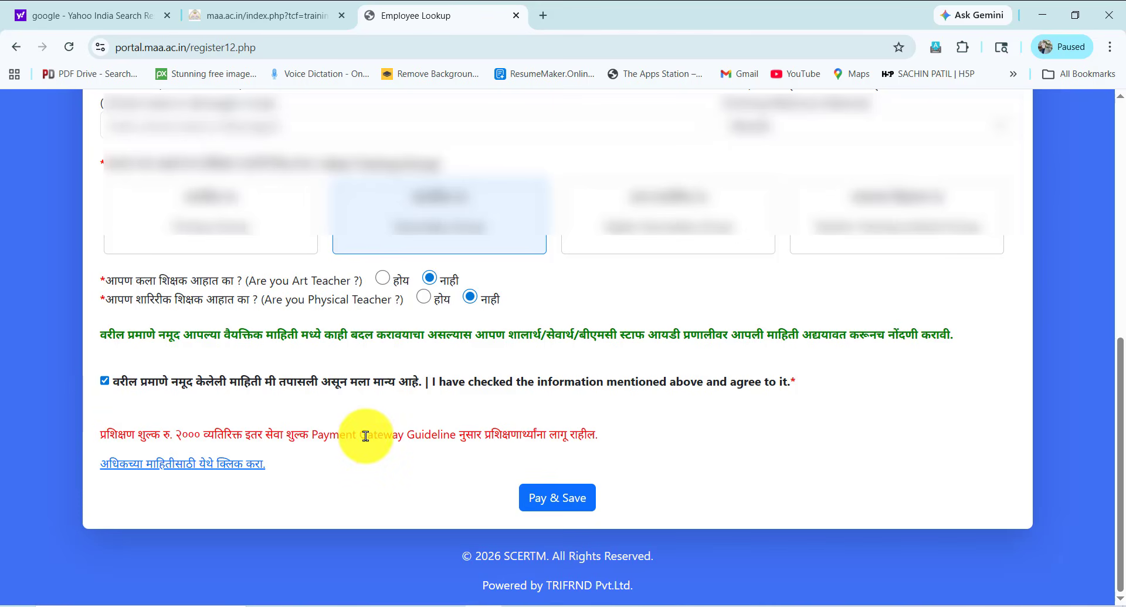
Save the registration with payment of the training fee and download the receipt as a PDF.
left_click(541, 516)
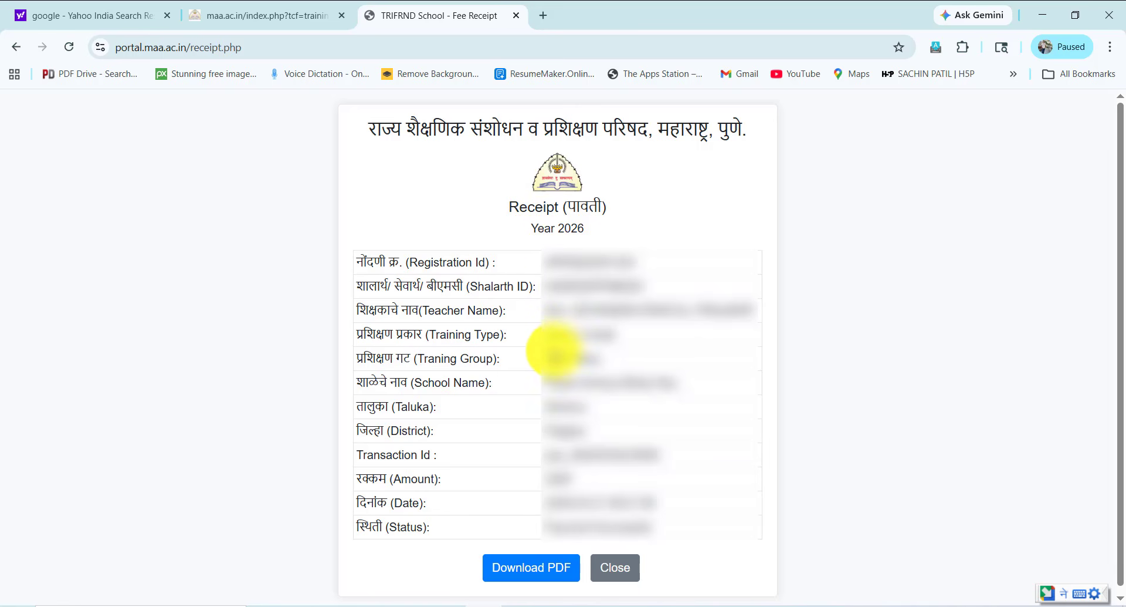
left_click(536, 578)
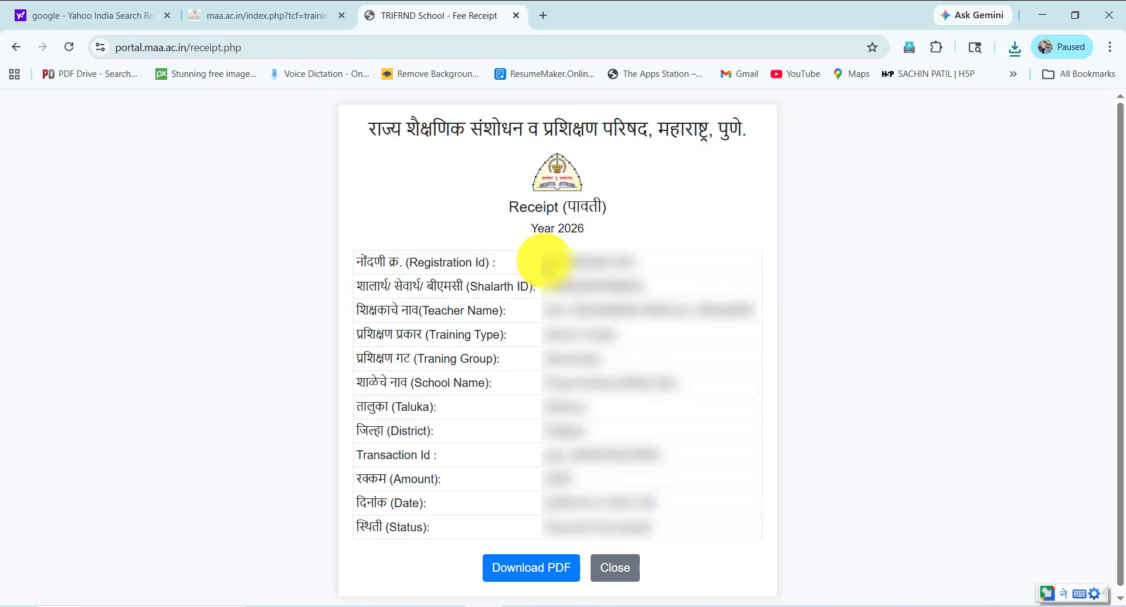
Check the registration ID on the fee receipt and close the receipt.
left_click_drag(544, 261, 654, 259)
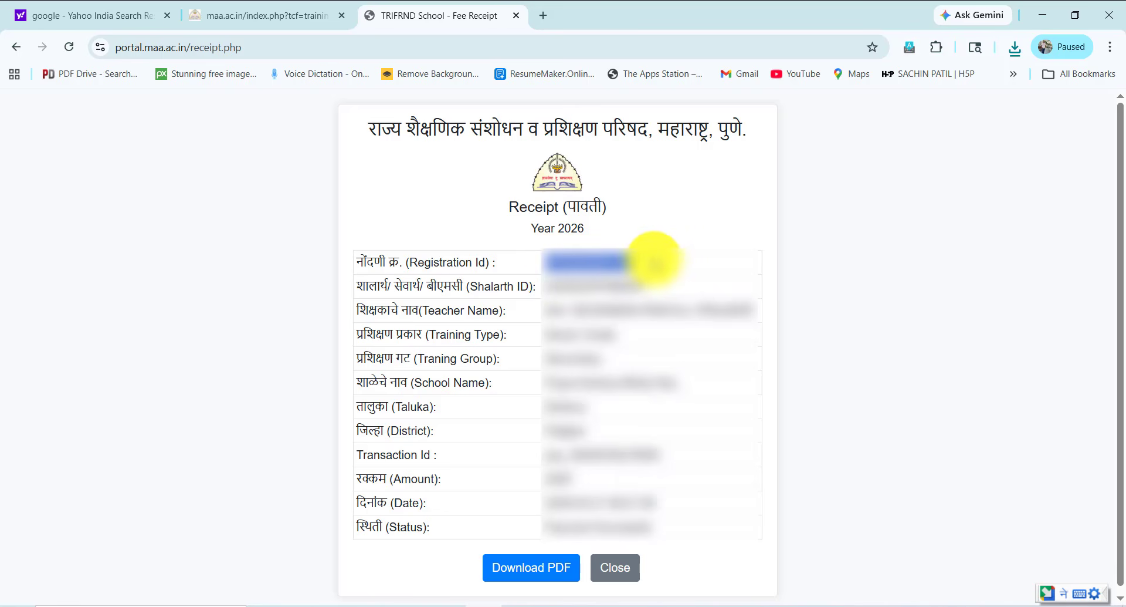
left_click(656, 261)
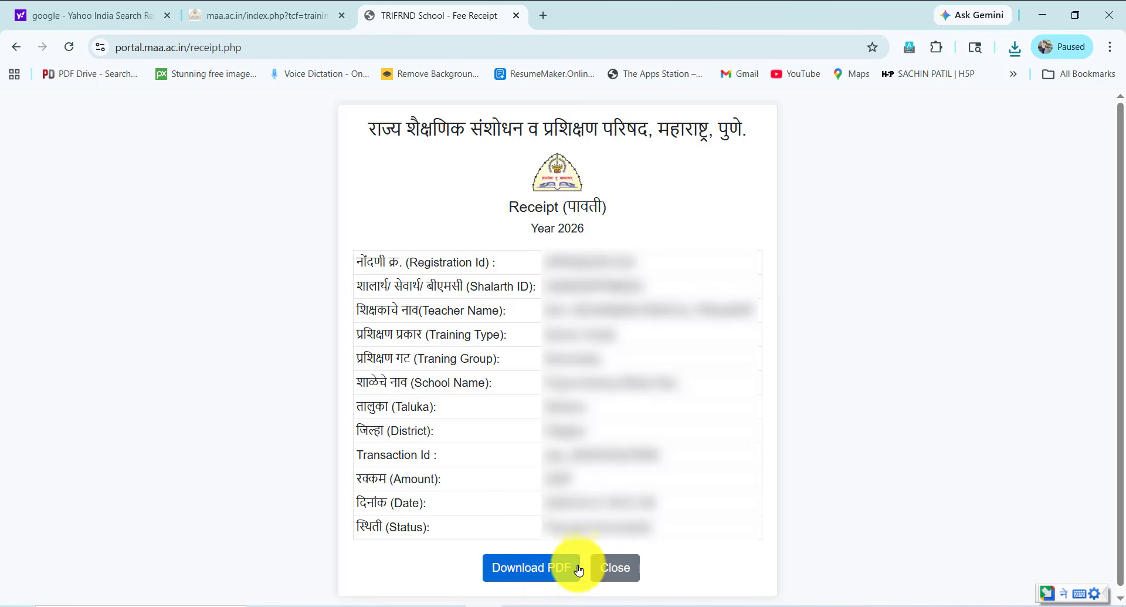
left_click(608, 568)
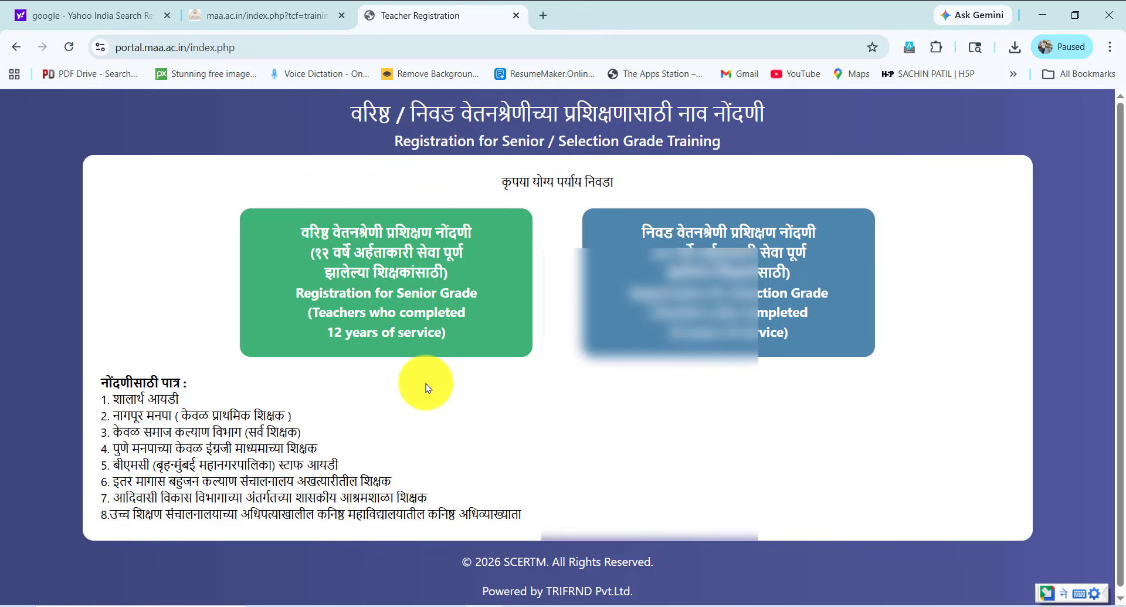